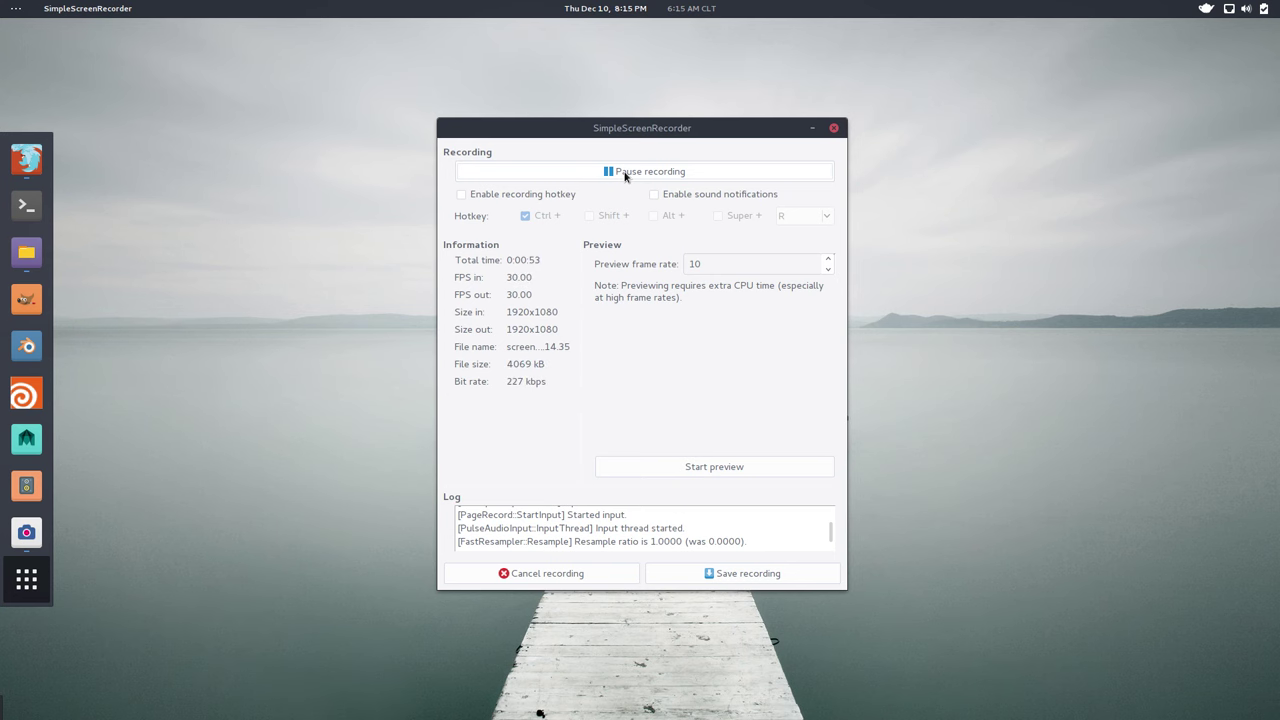
Step: Switch to the Firefox workspace showing the 'Going TDD: first steps' blog post while recording continues
{"action": "key", "text": "ctrl+alt+Down"}
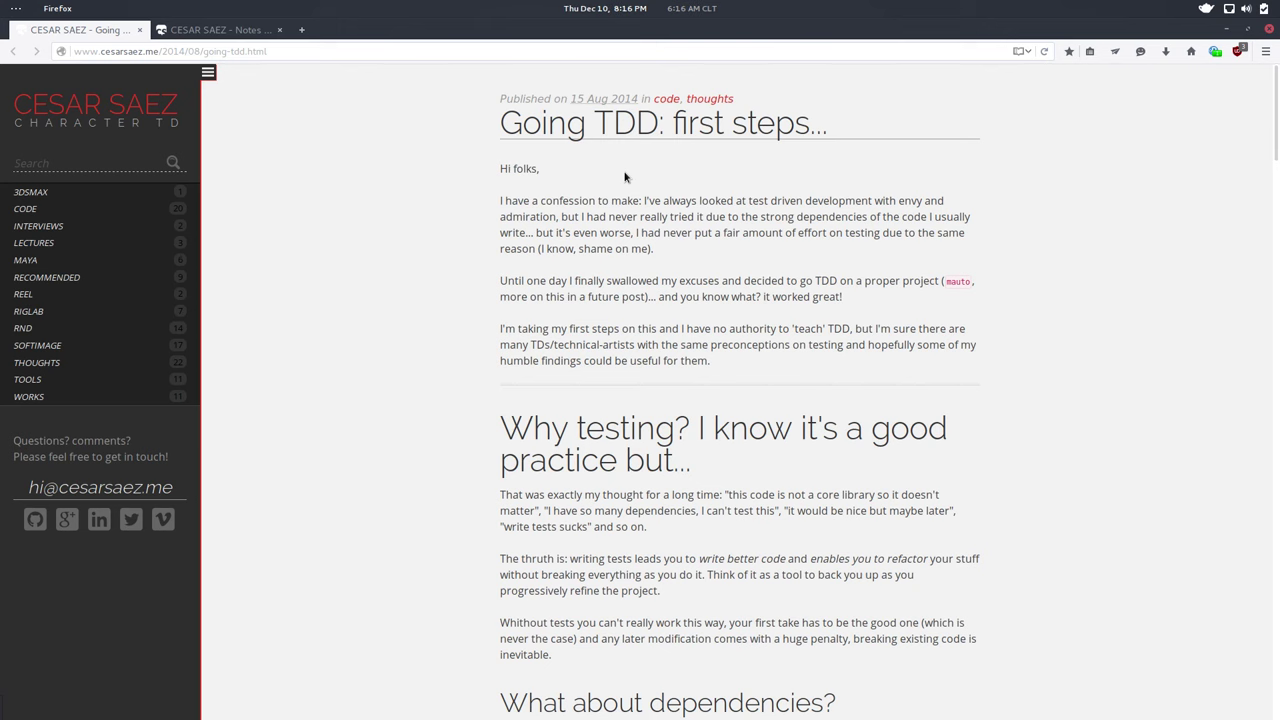
Step: Return to the SimpleScreenRecorder window, still recording at about 1:26
{"action": "key", "text": "alt+Tab"}
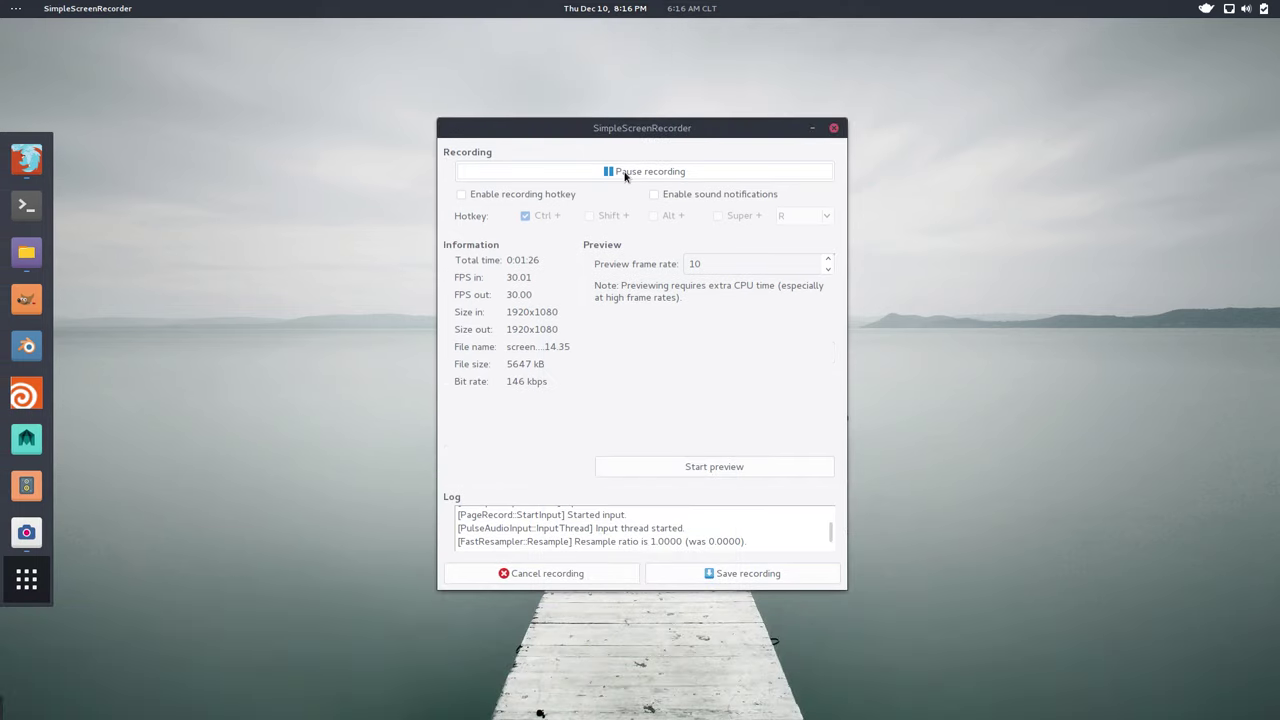